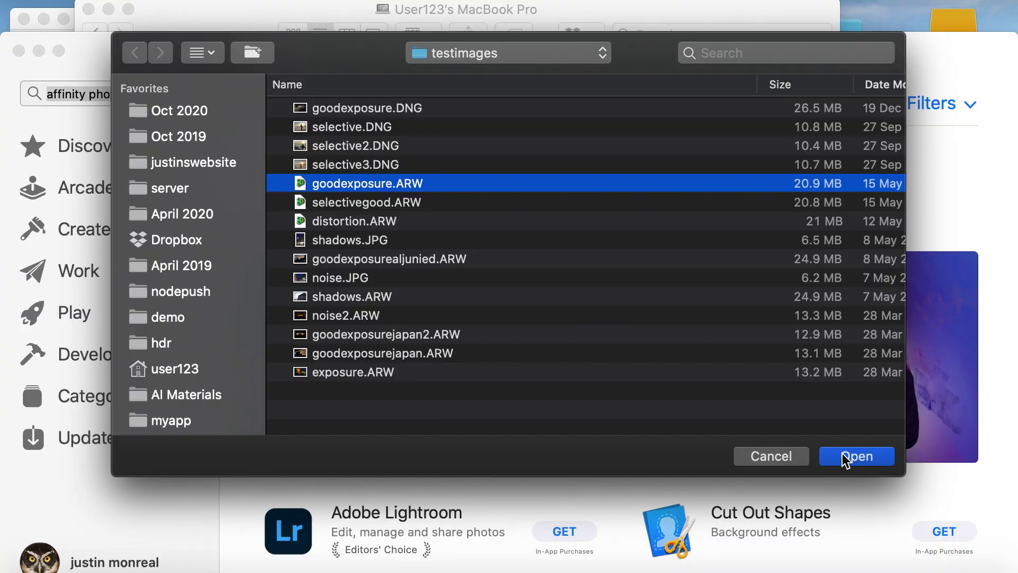
Open the goodexposure.ARW raw beach photo from the testimages folder
{"action": "left_click", "coordinate": [845, 456]}
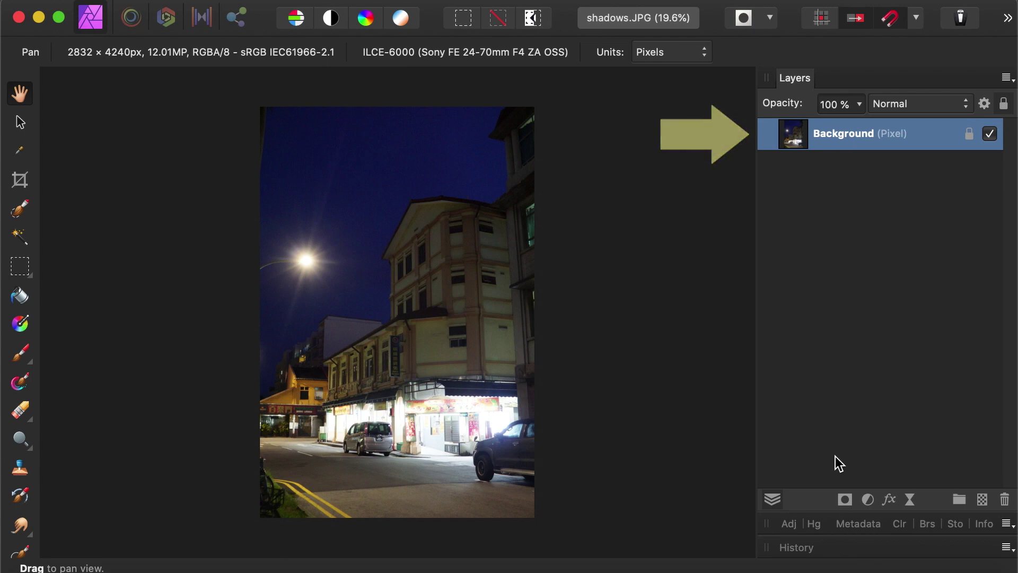
Move the night street photo from the Liquify Persona into the Develop Persona
{"action": "left_click", "coordinate": [170, 19]}
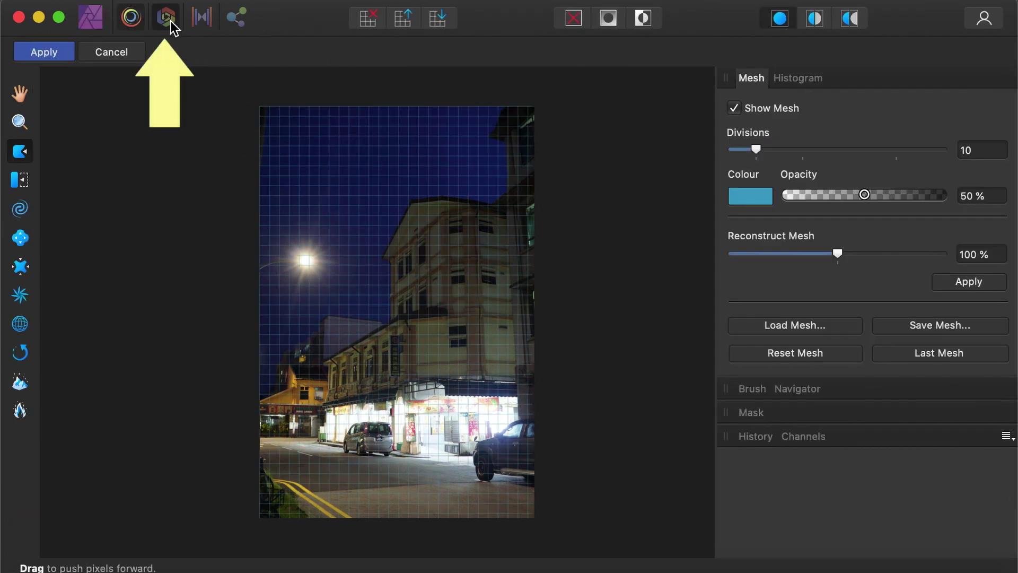
{"action": "left_click", "coordinate": [166, 17]}
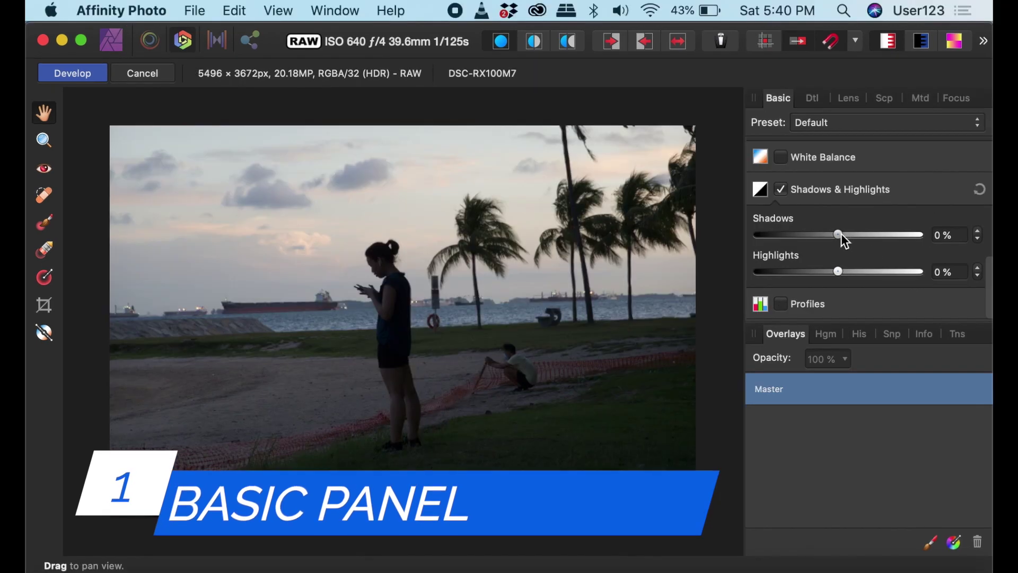
In the Basic panel, set Shadows 33%, Highlights -89% and Clarity 33% on the beach photo
{"action": "left_click_drag", "start_coordinate": [841, 233], "coordinate": [865, 237]}
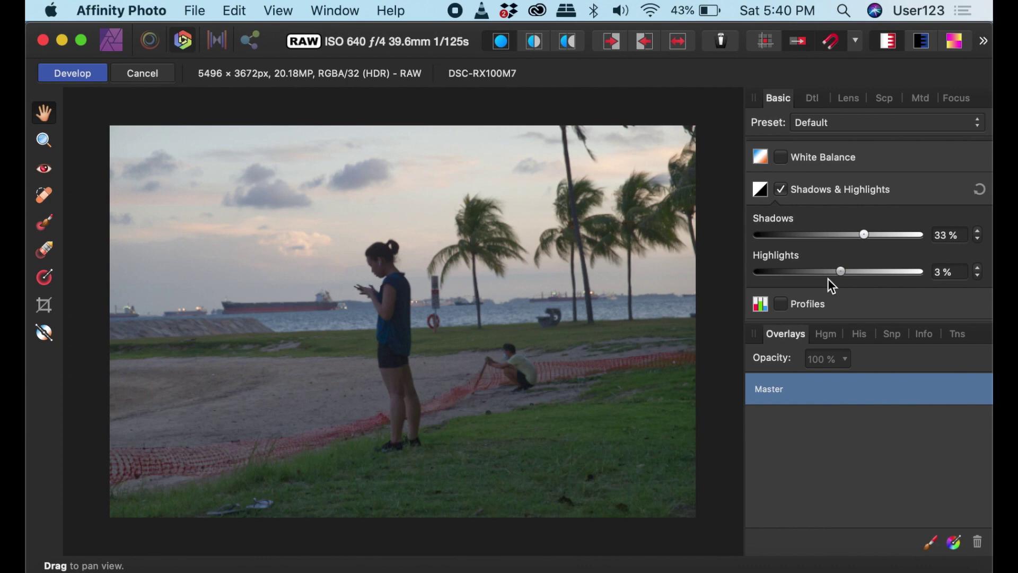
{"action": "left_click_drag", "start_coordinate": [829, 279], "coordinate": [771, 295]}
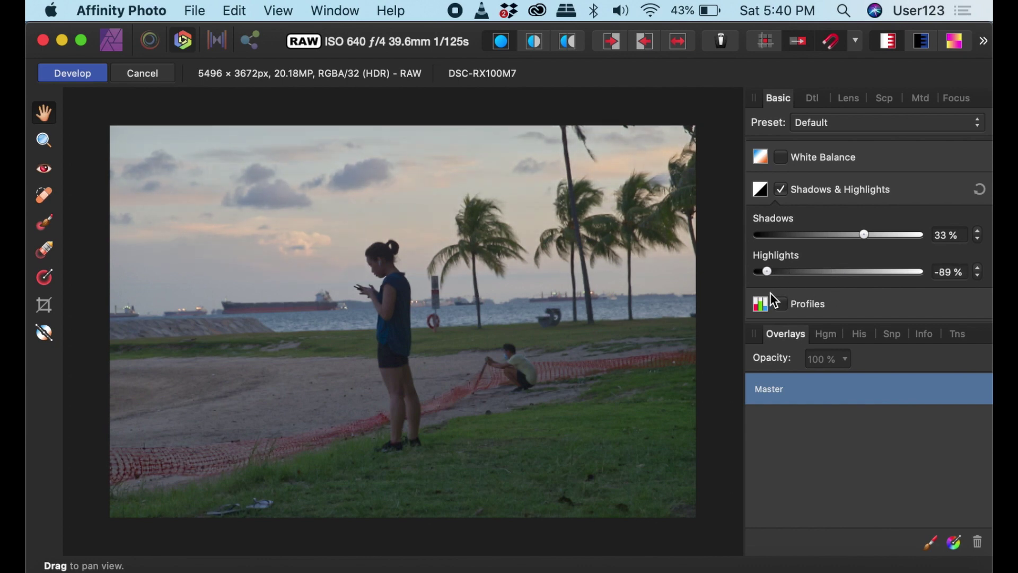
{"action": "scroll", "coordinate": [848, 183], "scroll_direction": "up", "scroll_amount": 5}
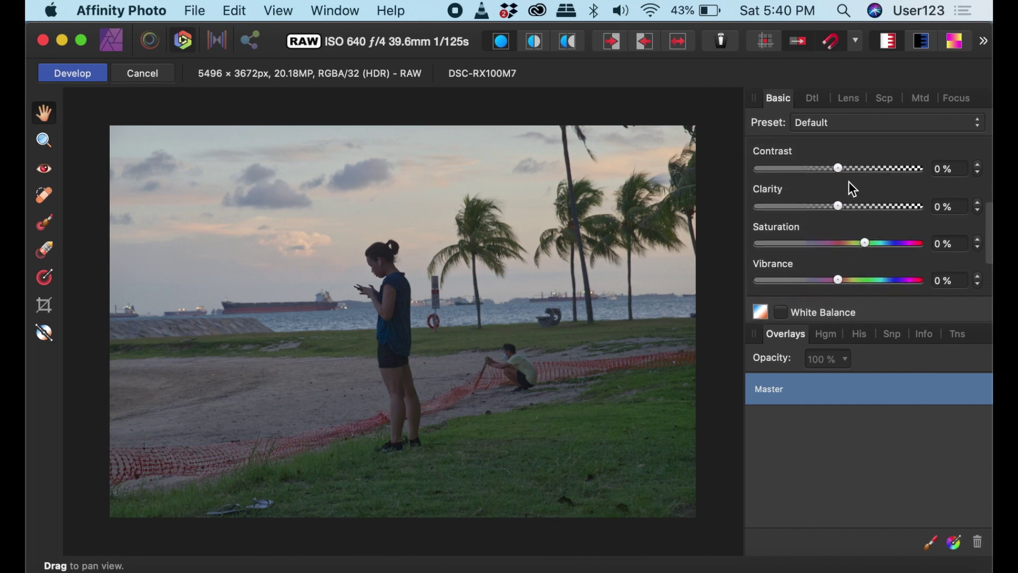
{"action": "scroll", "coordinate": [853, 189], "scroll_direction": "up", "scroll_amount": 1}
{"action": "left_click_drag", "start_coordinate": [841, 208], "coordinate": [863, 208]}
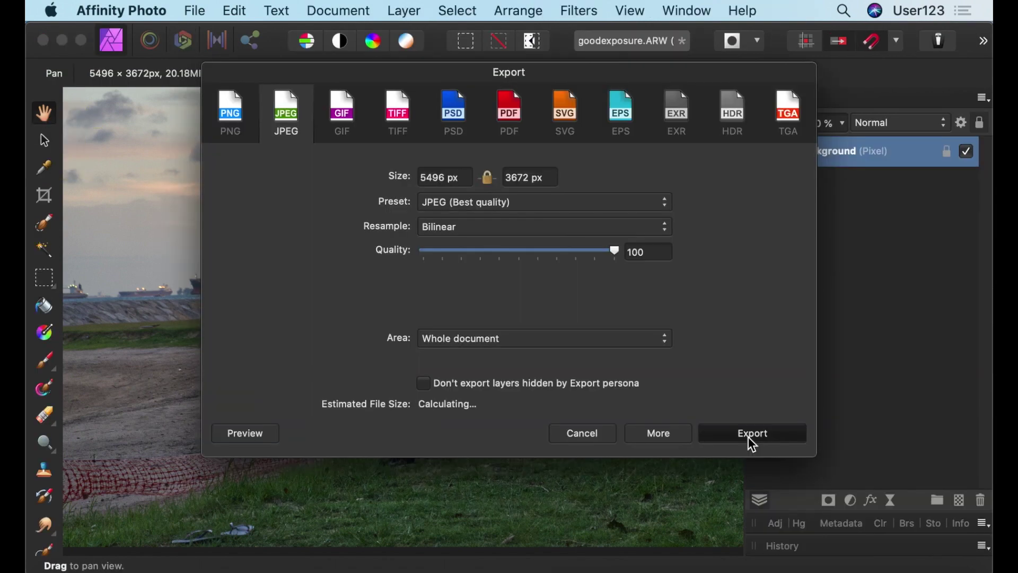
Export the photo as a JPEG (Best quality) named myimage in Downloads
{"action": "left_click", "coordinate": [748, 436]}
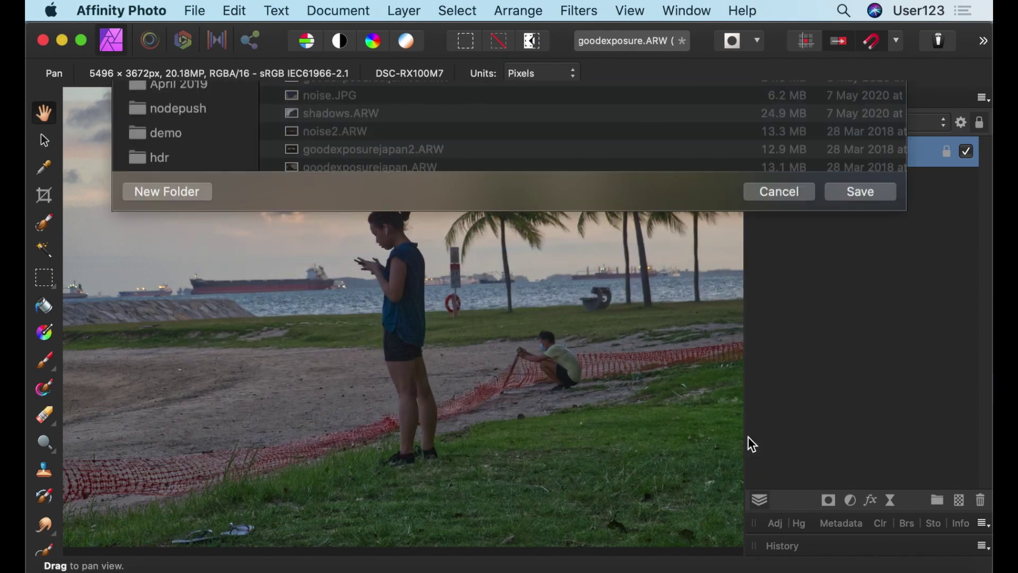
{"action": "type", "text": "myimage"}
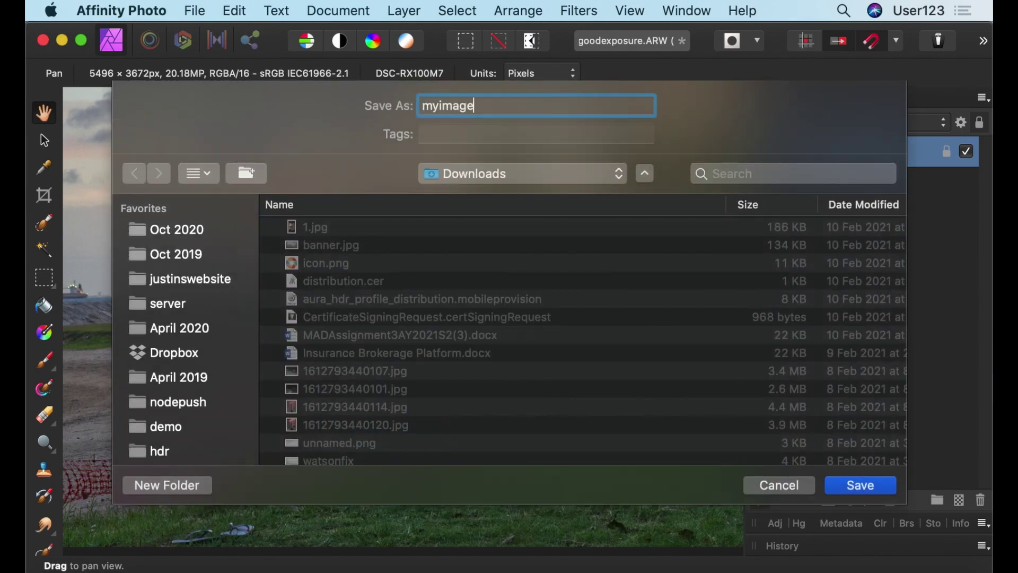
{"action": "key", "text": "Return"}
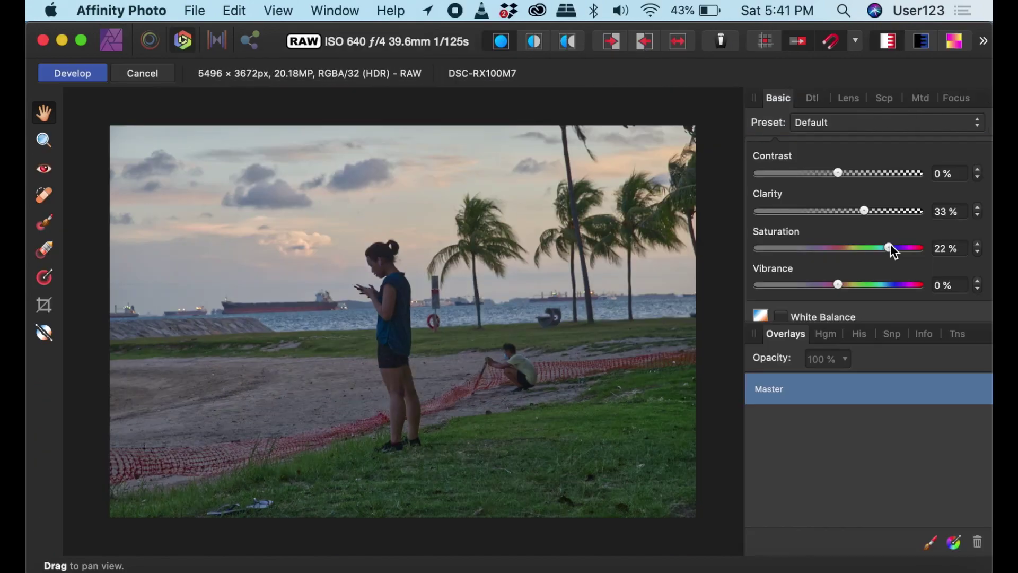
Switch to Split view and drag the before/after divider toward the right edge
{"action": "scroll", "coordinate": [895, 252], "scroll_direction": "down", "scroll_amount": 5}
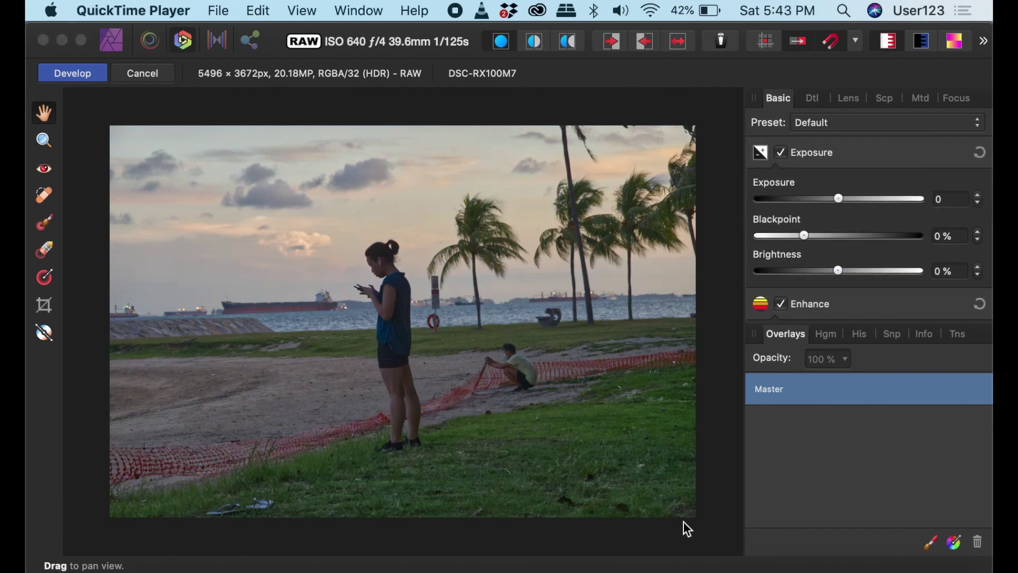
{"action": "left_click", "coordinate": [536, 47]}
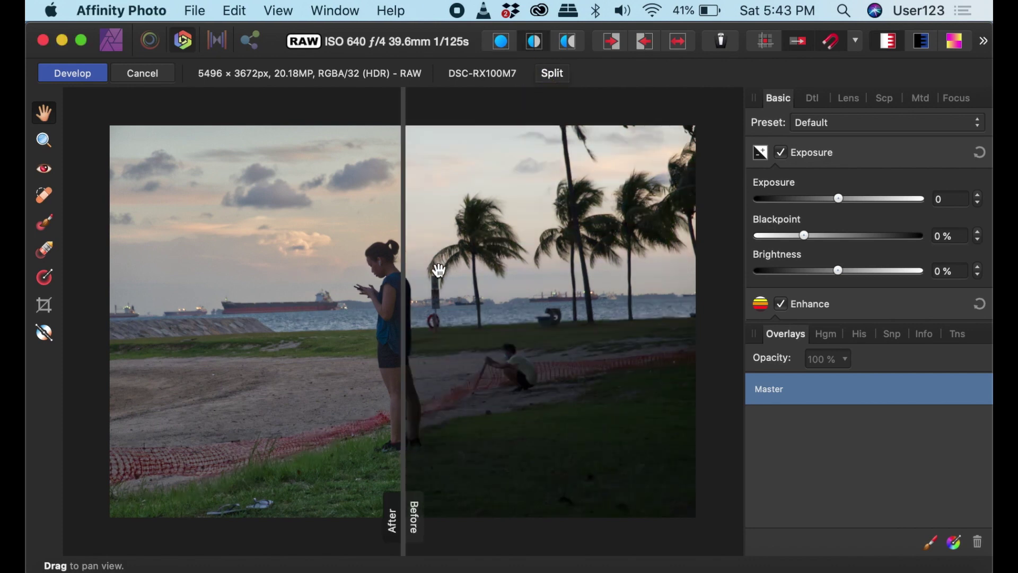
{"action": "left_click_drag", "start_coordinate": [404, 294], "coordinate": [689, 182]}
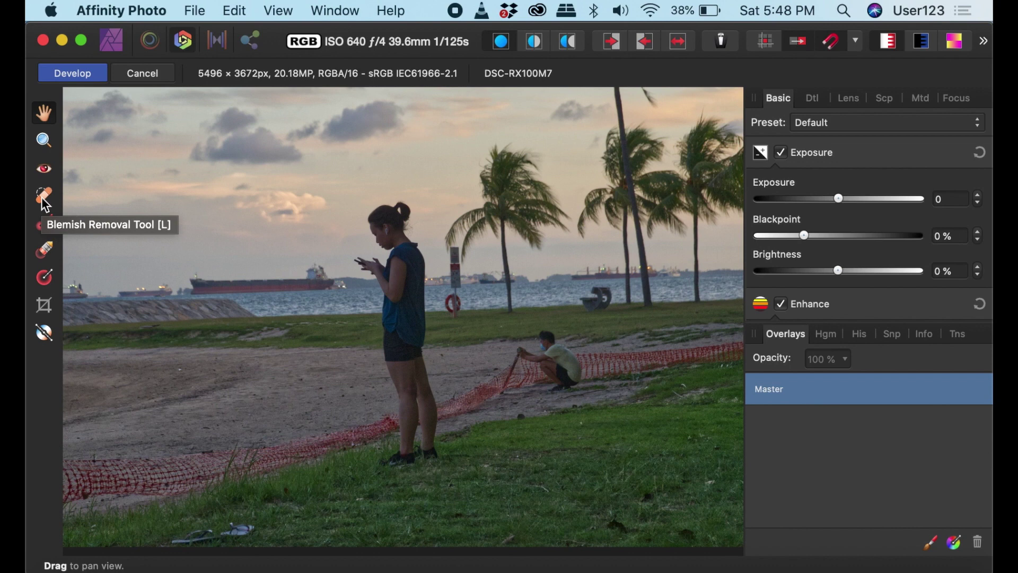
Heal the flip-flops and two grass spots with the Blemish Removal Tool, one from a manual source
{"action": "left_click", "coordinate": [43, 198]}
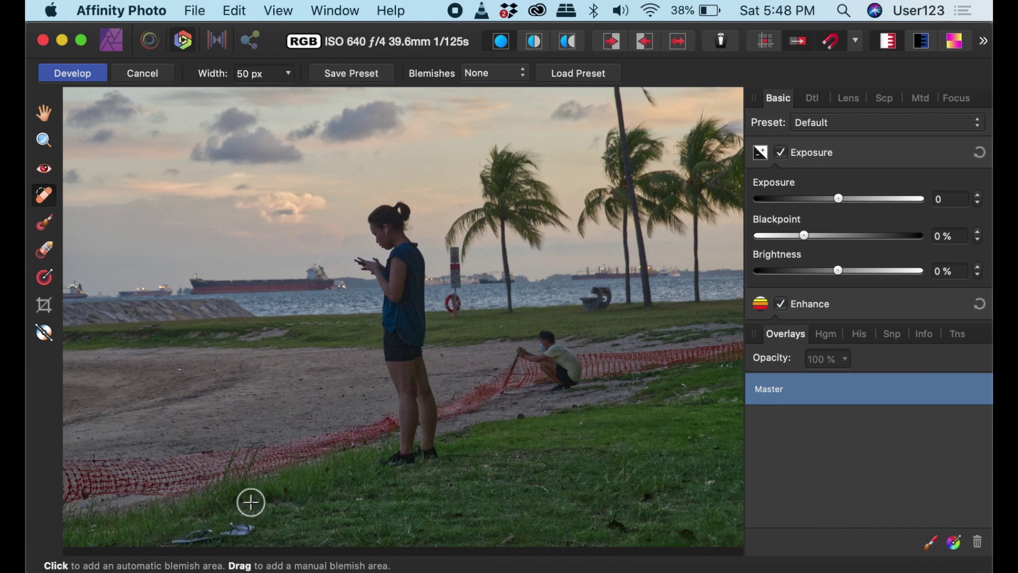
{"action": "left_click", "coordinate": [243, 528]}
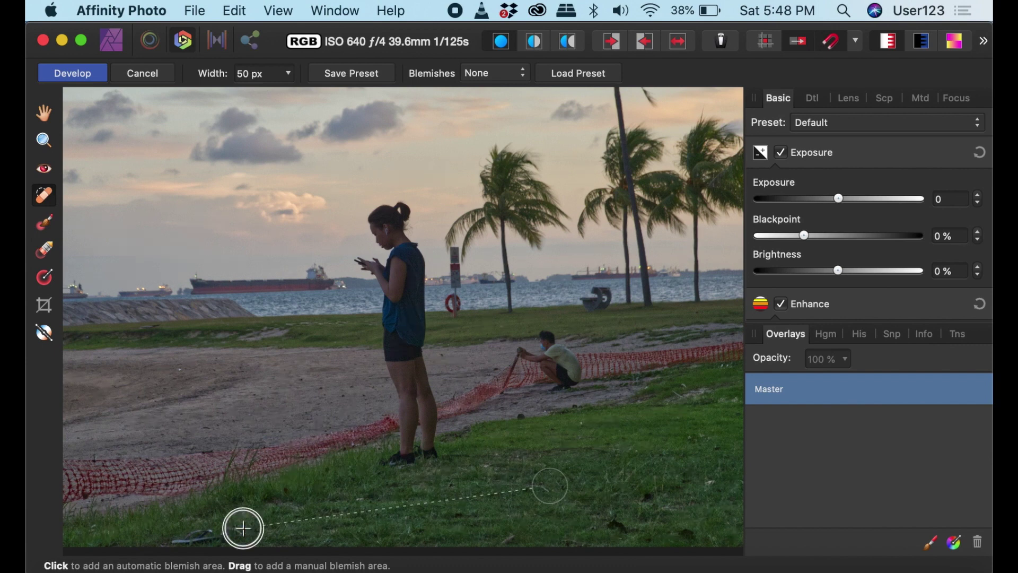
{"action": "left_click", "coordinate": [322, 524]}
{"action": "left_click_drag", "start_coordinate": [215, 532], "coordinate": [357, 496]}
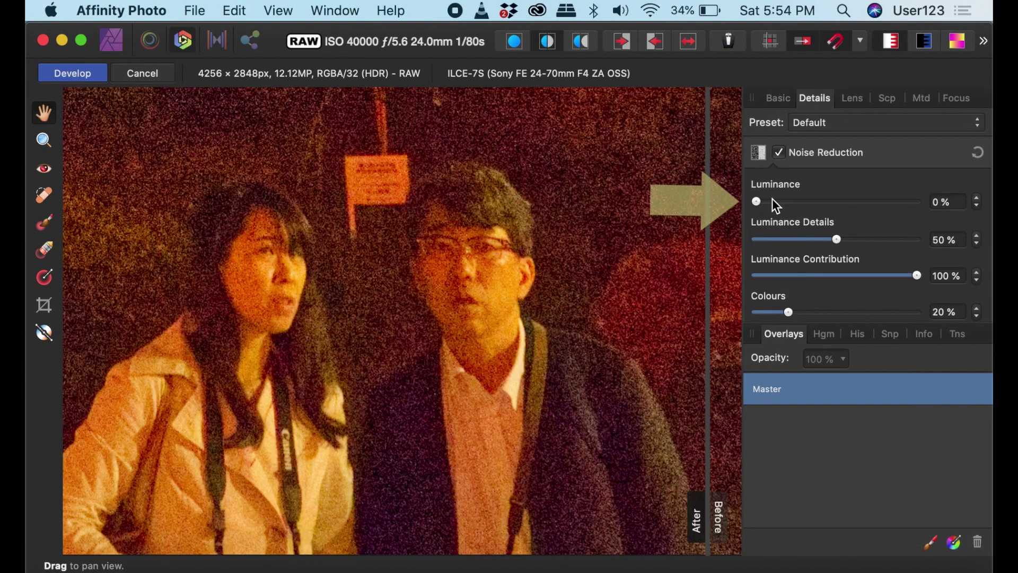
Set Noise Reduction Luminance to 39% and raise Luminance Details to keep fine detail
{"action": "left_click_drag", "start_coordinate": [756, 198], "coordinate": [818, 202]}
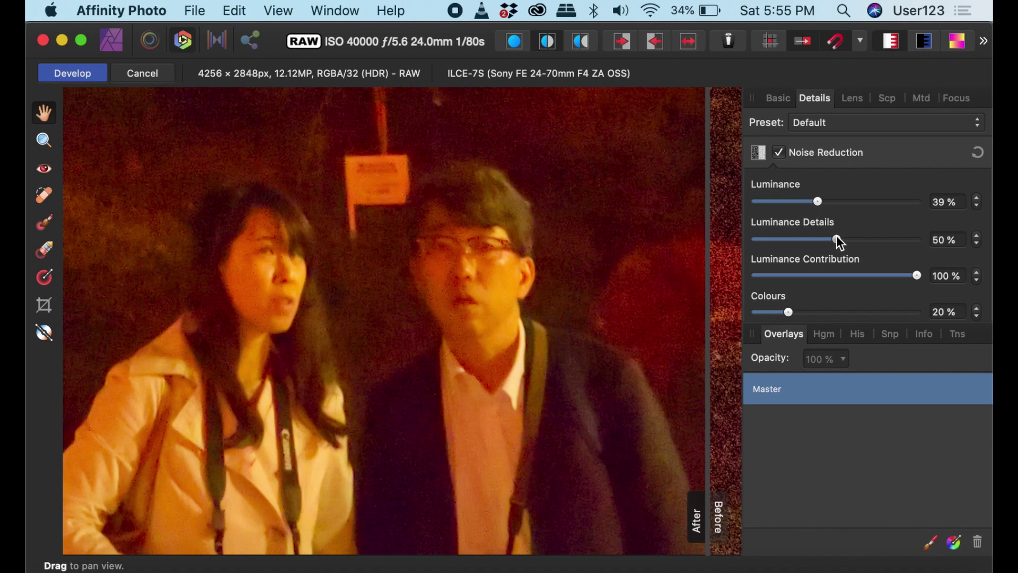
{"action": "left_click_drag", "start_coordinate": [837, 236], "coordinate": [914, 237]}
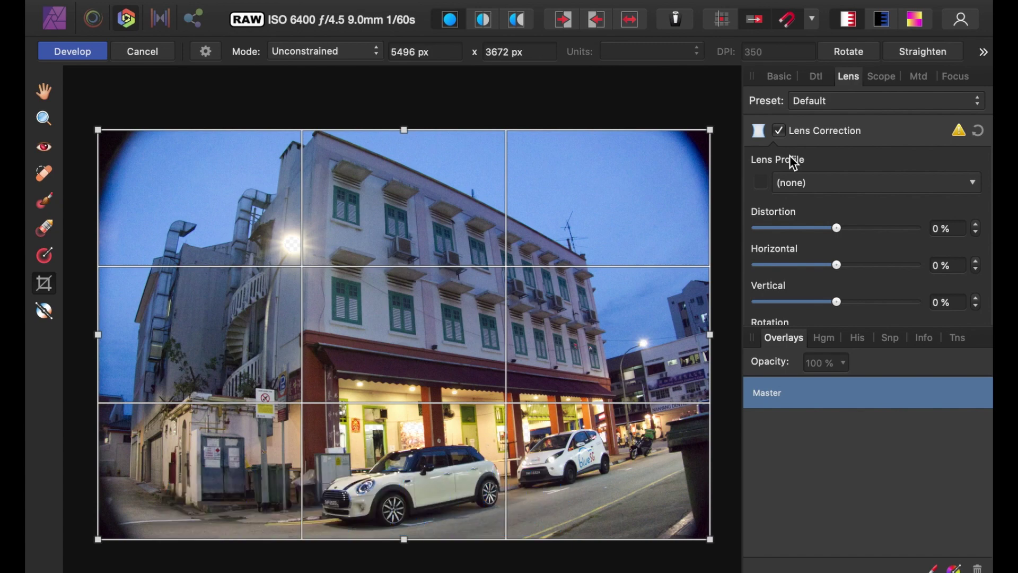
Keep Lens Profile at none, set Distortion -12%, Vertical -30%, try Rotation, and scale to 112%
{"action": "left_click", "coordinate": [791, 182]}
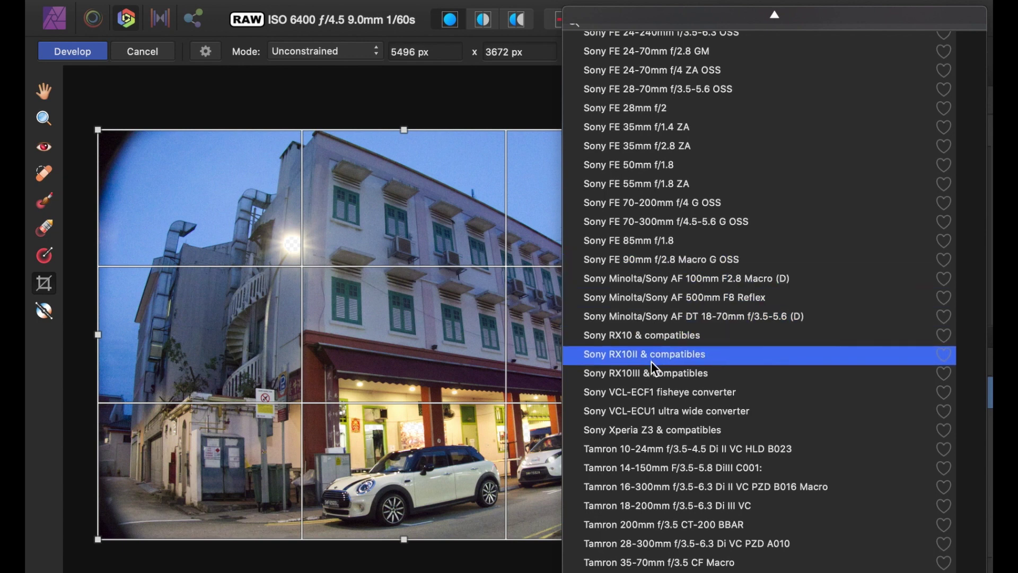
{"action": "scroll", "coordinate": [662, 427], "scroll_direction": "down", "scroll_amount": 15}
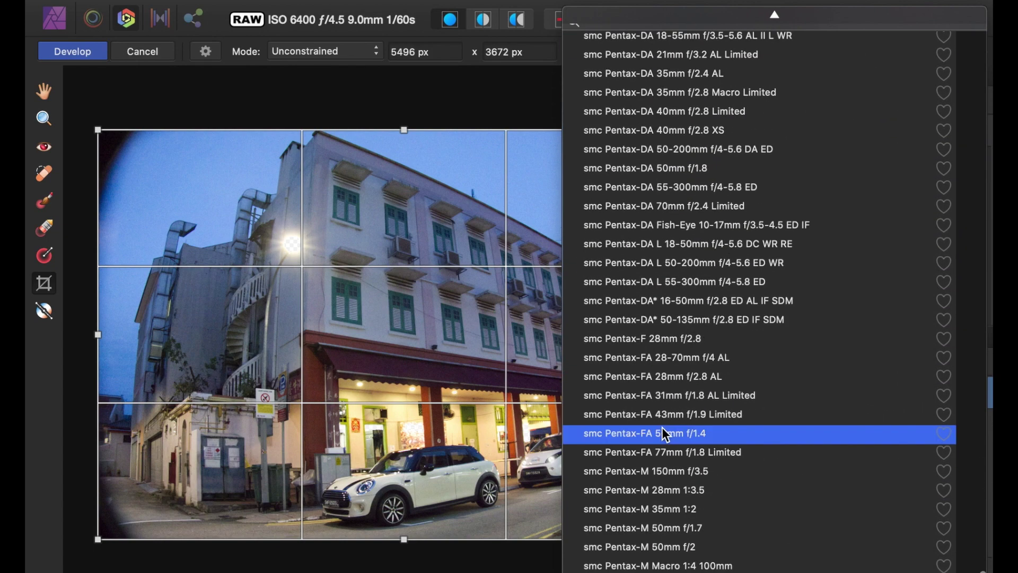
{"action": "key", "text": "Escape"}
{"action": "mouse_move", "coordinate": [839, 230]}
{"action": "left_mouse_down"}
{"action": "mouse_move", "coordinate": [815, 231]}
{"action": "mouse_move", "coordinate": [841, 233]}
{"action": "mouse_move", "coordinate": [825, 232]}
{"action": "mouse_move", "coordinate": [841, 265]}
{"action": "left_mouse_up"}
{"action": "mouse_move", "coordinate": [836, 302]}
{"action": "left_mouse_down"}
{"action": "mouse_move", "coordinate": [844, 306]}
{"action": "mouse_move", "coordinate": [817, 300]}
{"action": "left_mouse_up"}
{"action": "scroll", "coordinate": [818, 301], "scroll_direction": "down", "scroll_amount": 3}
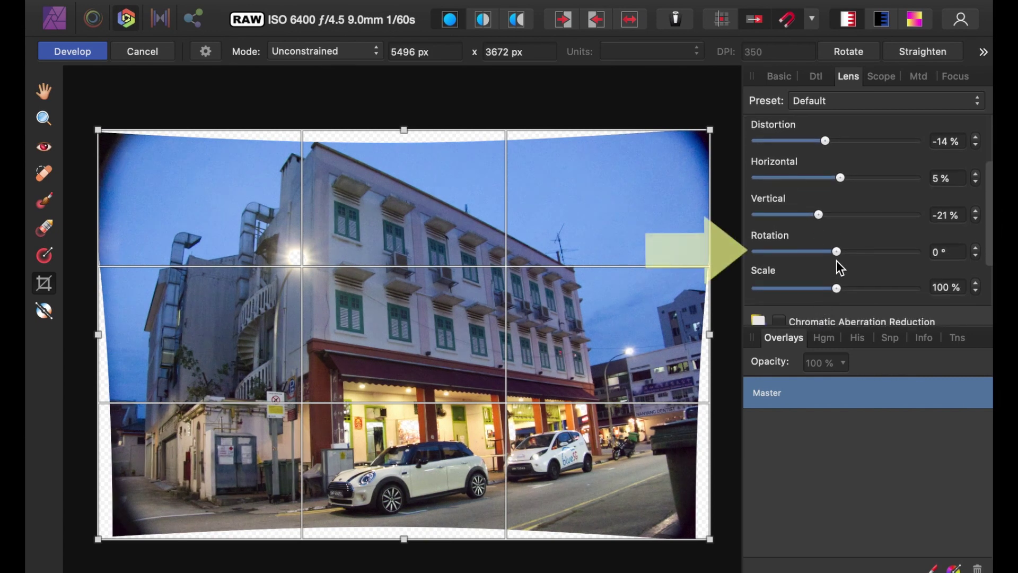
{"action": "mouse_move", "coordinate": [837, 249]}
{"action": "left_mouse_down"}
{"action": "mouse_move", "coordinate": [826, 248]}
{"action": "mouse_move", "coordinate": [838, 248]}
{"action": "left_mouse_up"}
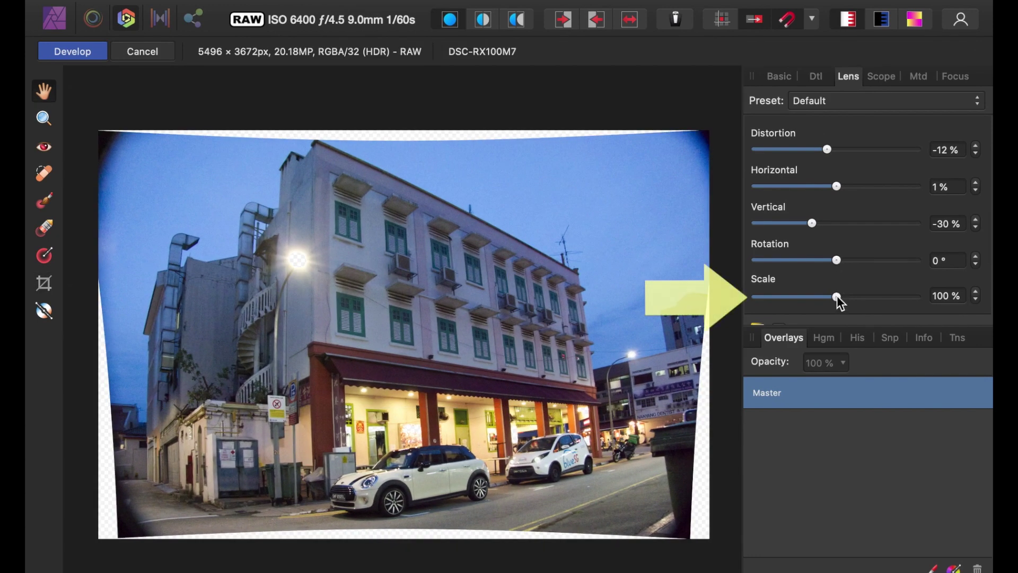
{"action": "left_click_drag", "start_coordinate": [837, 295], "coordinate": [857, 295]}
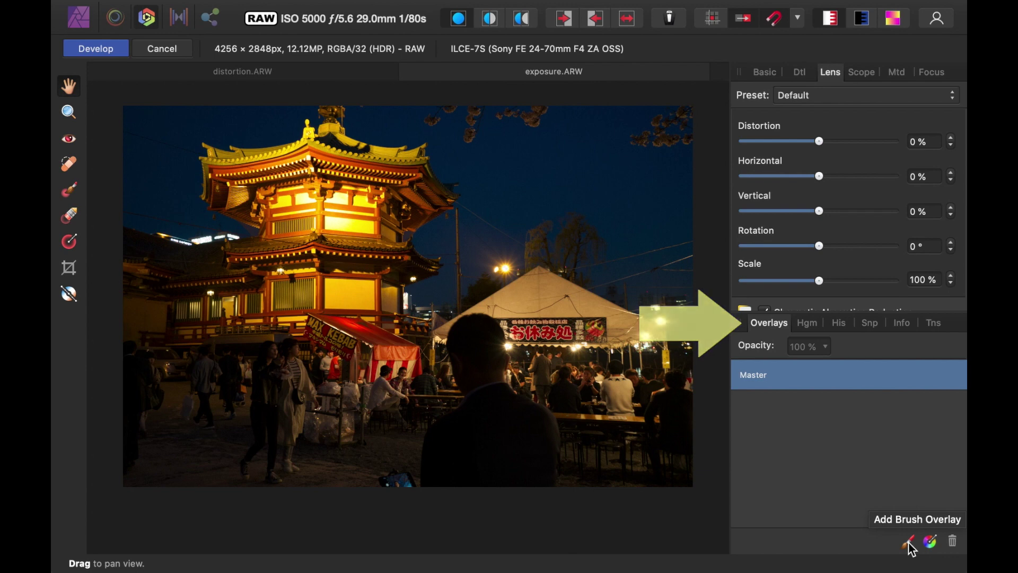
Add a brush overlay and paint its mask over the dark lower crowd
{"action": "left_click", "coordinate": [909, 544]}
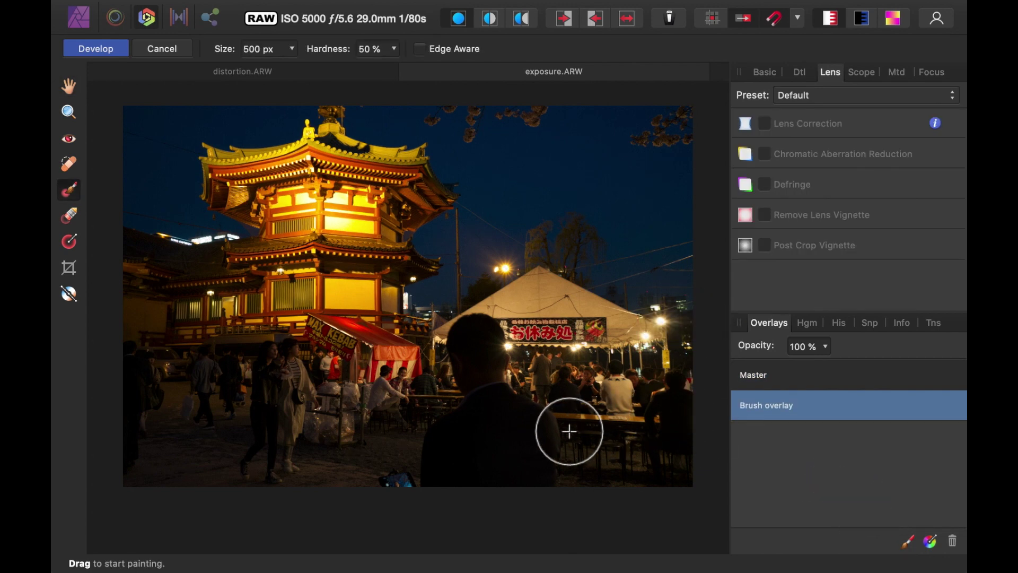
{"action": "key", "text": "bracketleft"}
{"action": "key", "text": "bracketleft"}
{"action": "key", "text": "bracketleft"}
{"action": "mouse_move", "coordinate": [525, 440]}
{"action": "left_mouse_down"}
{"action": "mouse_move", "coordinate": [486, 463]}
{"action": "mouse_move", "coordinate": [275, 375]}
{"action": "mouse_move", "coordinate": [162, 377]}
{"action": "mouse_move", "coordinate": [155, 438]}
{"action": "mouse_move", "coordinate": [571, 473]}
{"action": "mouse_move", "coordinate": [472, 486]}
{"action": "mouse_move", "coordinate": [512, 447]}
{"action": "left_mouse_up"}
Enable Edge Aware and paint the mask over the man's head with a smaller brush
{"action": "left_click", "coordinate": [419, 48]}
{"action": "scroll", "coordinate": [484, 337], "scroll_direction": "up", "scroll_amount": 5}
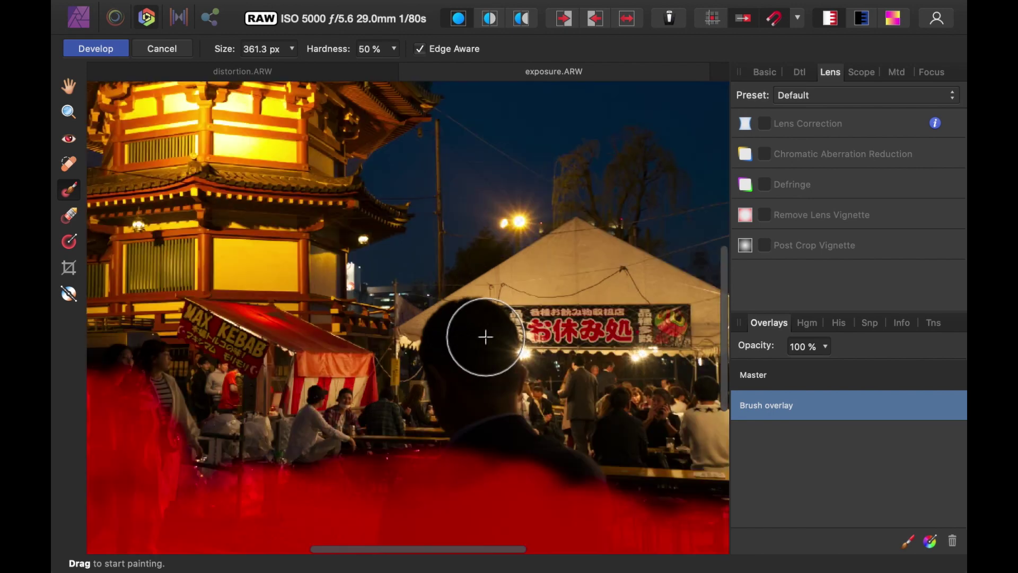
{"action": "key", "text": "bracketleft"}
{"action": "key", "text": "bracketleft"}
{"action": "key", "text": "bracketleft"}
{"action": "key", "text": "bracketleft"}
{"action": "key", "text": "bracketleft"}
{"action": "key", "text": "bracketleft"}
{"action": "mouse_move", "coordinate": [495, 304]}
{"action": "left_mouse_down"}
{"action": "mouse_move", "coordinate": [416, 366]}
{"action": "mouse_move", "coordinate": [498, 377]}
{"action": "mouse_move", "coordinate": [468, 423]}
{"action": "mouse_move", "coordinate": [489, 420]}
{"action": "mouse_move", "coordinate": [612, 497]}
{"action": "mouse_move", "coordinate": [432, 421]}
{"action": "left_mouse_up"}
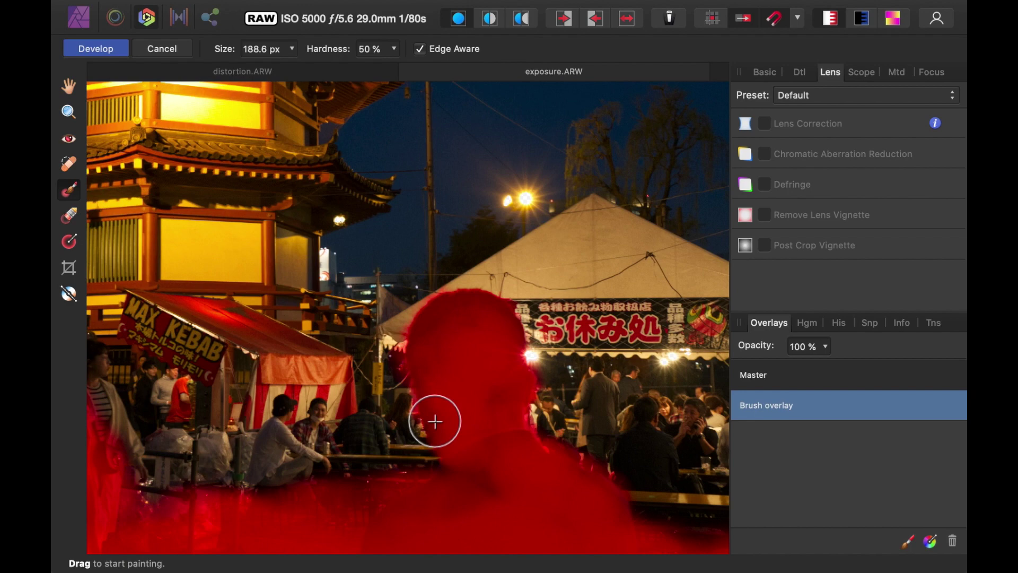
{"action": "scroll", "coordinate": [228, 368], "scroll_direction": "down", "scroll_amount": 5}
{"action": "key", "text": "bracketright"}
{"action": "key", "text": "bracketright"}
{"action": "key", "text": "bracketright"}
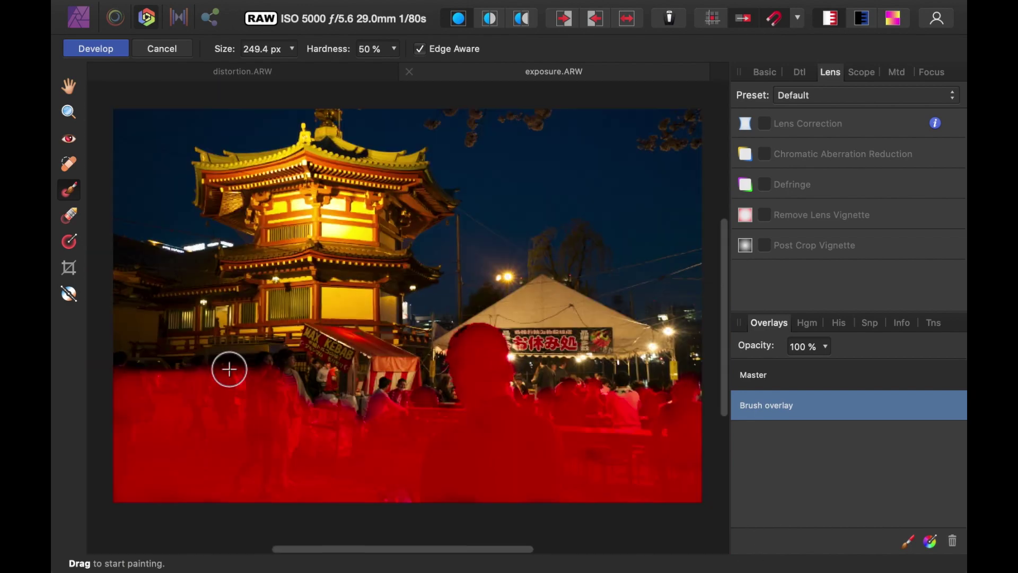
Raise the brush overlay's Exposure to 2.261 and set its opacity to 89%
{"action": "left_click", "coordinate": [759, 75]}
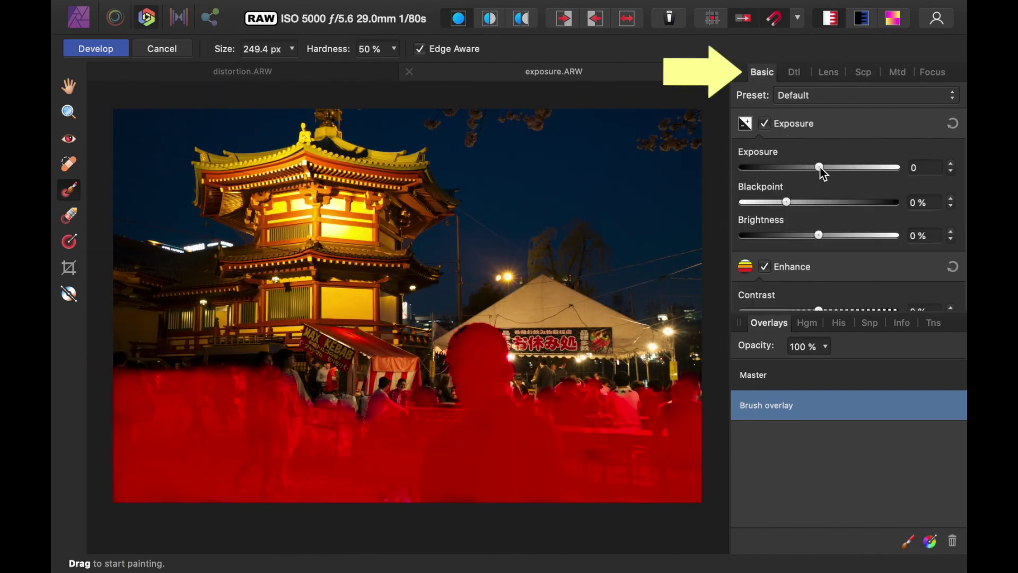
{"action": "left_click_drag", "start_coordinate": [819, 167], "coordinate": [853, 172]}
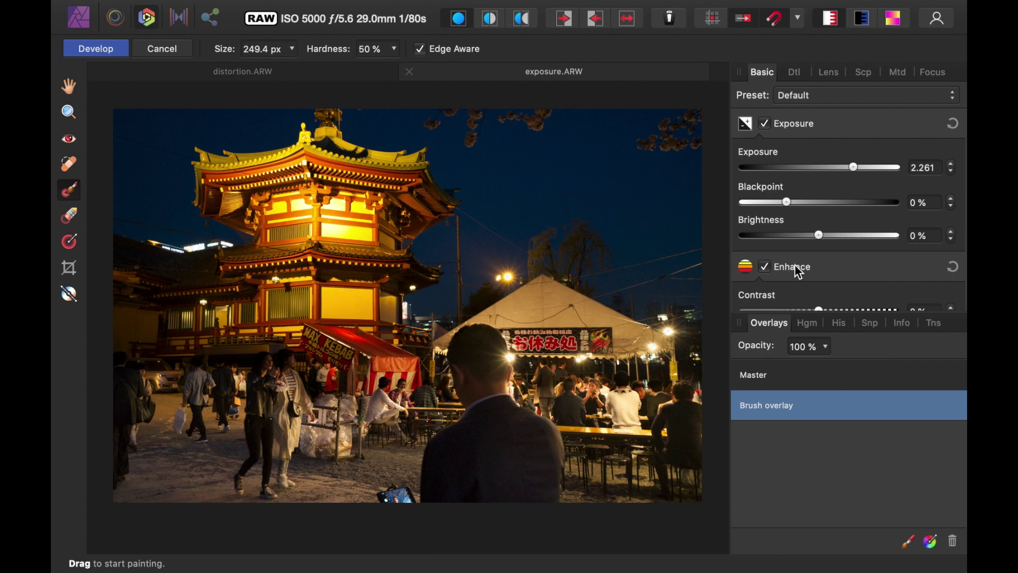
{"action": "scroll", "coordinate": [791, 298], "scroll_direction": "down", "scroll_amount": 1}
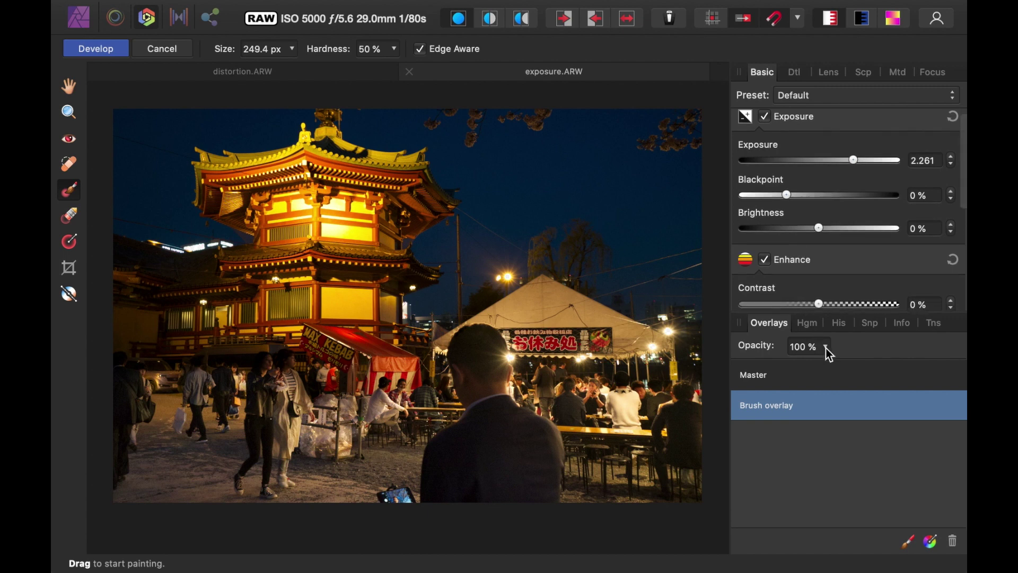
{"action": "left_click", "coordinate": [826, 348]}
{"action": "mouse_move", "coordinate": [825, 368]}
{"action": "left_mouse_down"}
{"action": "mouse_move", "coordinate": [766, 370]}
{"action": "mouse_move", "coordinate": [820, 374]}
{"action": "mouse_move", "coordinate": [789, 374]}
{"action": "mouse_move", "coordinate": [805, 371]}
{"action": "left_mouse_up"}
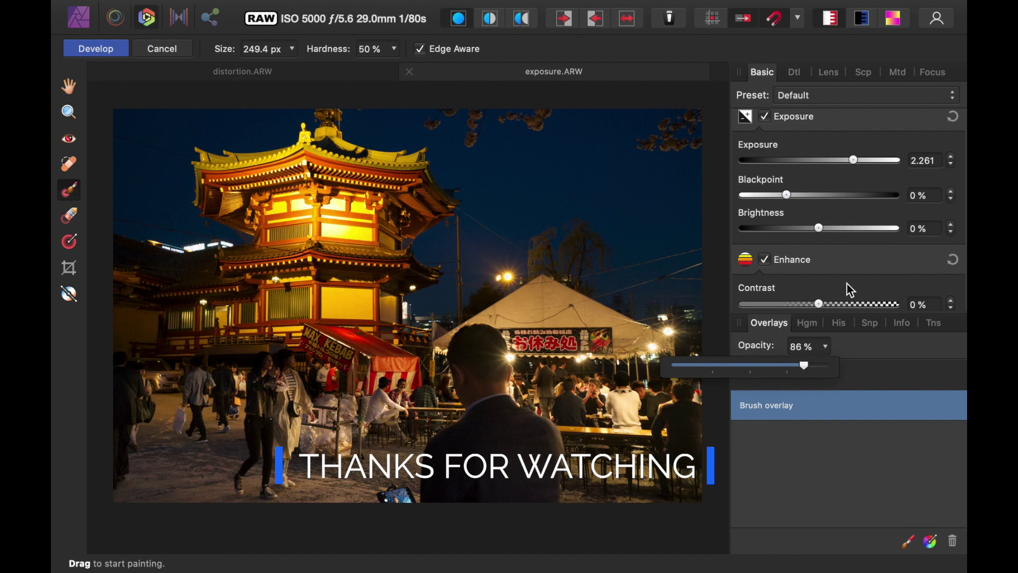
Scroll through the Basic panel to review the brush overlay's adjustments, including Exposure 2.261
{"action": "scroll", "coordinate": [847, 284], "scroll_direction": "down", "scroll_amount": 4}
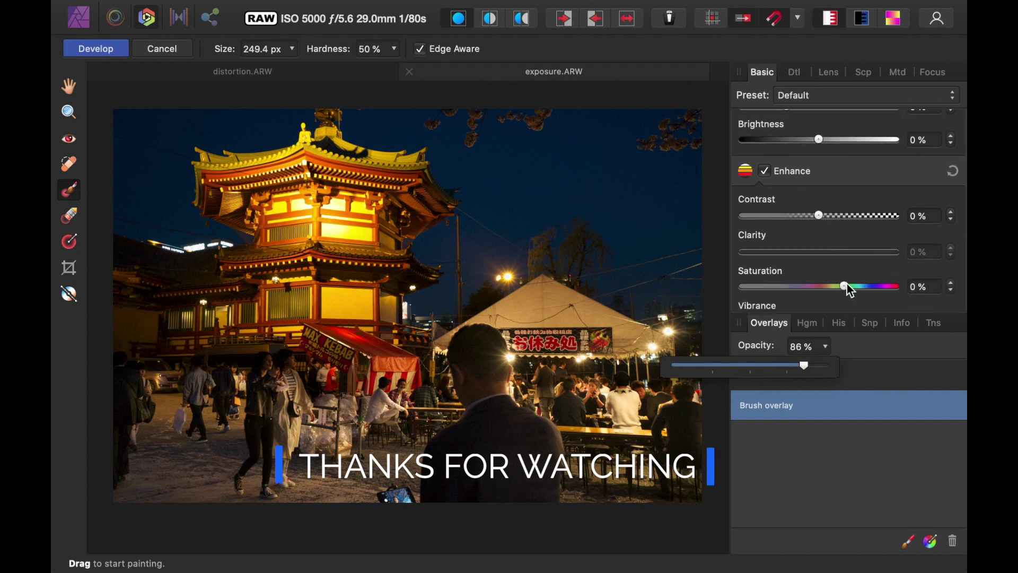
{"action": "scroll", "coordinate": [836, 196], "scroll_direction": "up", "scroll_amount": 2}
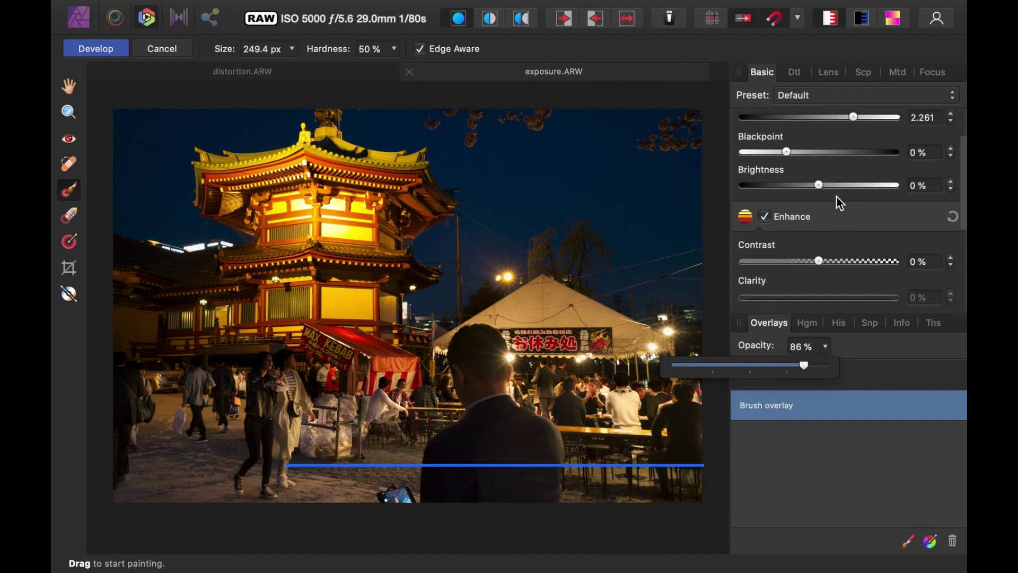
{"action": "scroll", "coordinate": [839, 202], "scroll_direction": "up", "scroll_amount": 2}
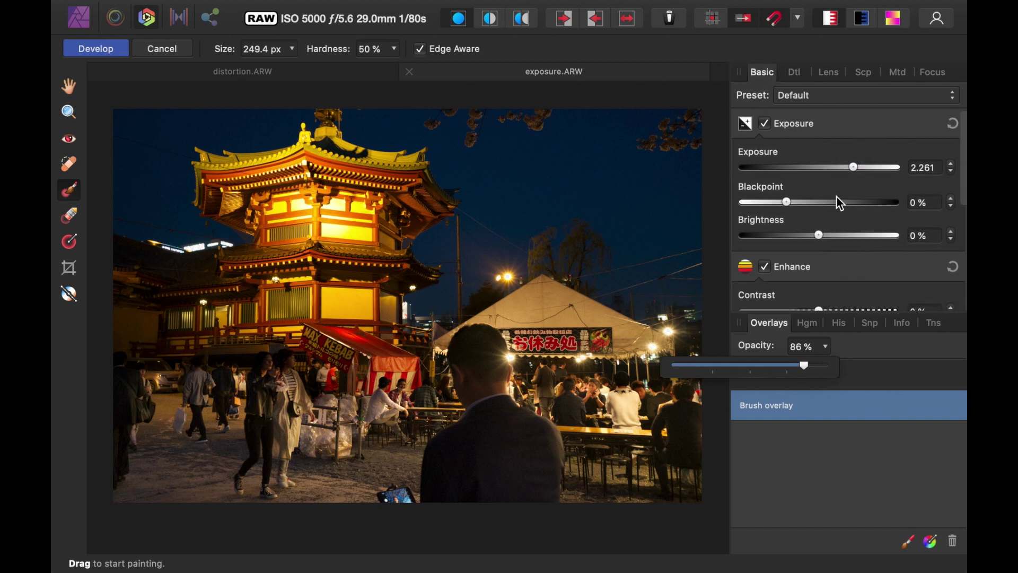
{"action": "scroll", "coordinate": [839, 202], "scroll_direction": "down", "scroll_amount": 7}
{"action": "scroll", "coordinate": [835, 195], "scroll_direction": "down", "scroll_amount": 3}
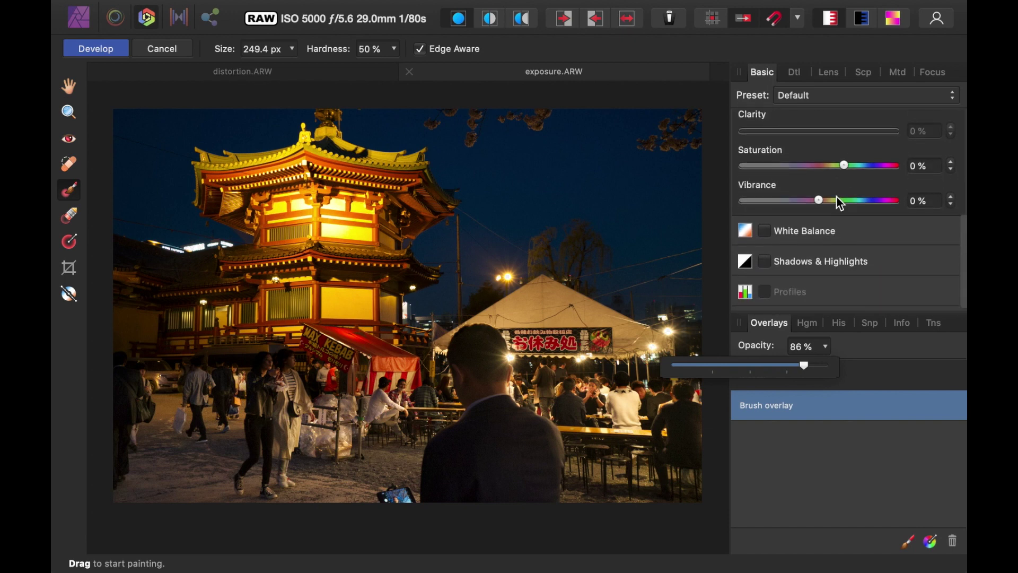